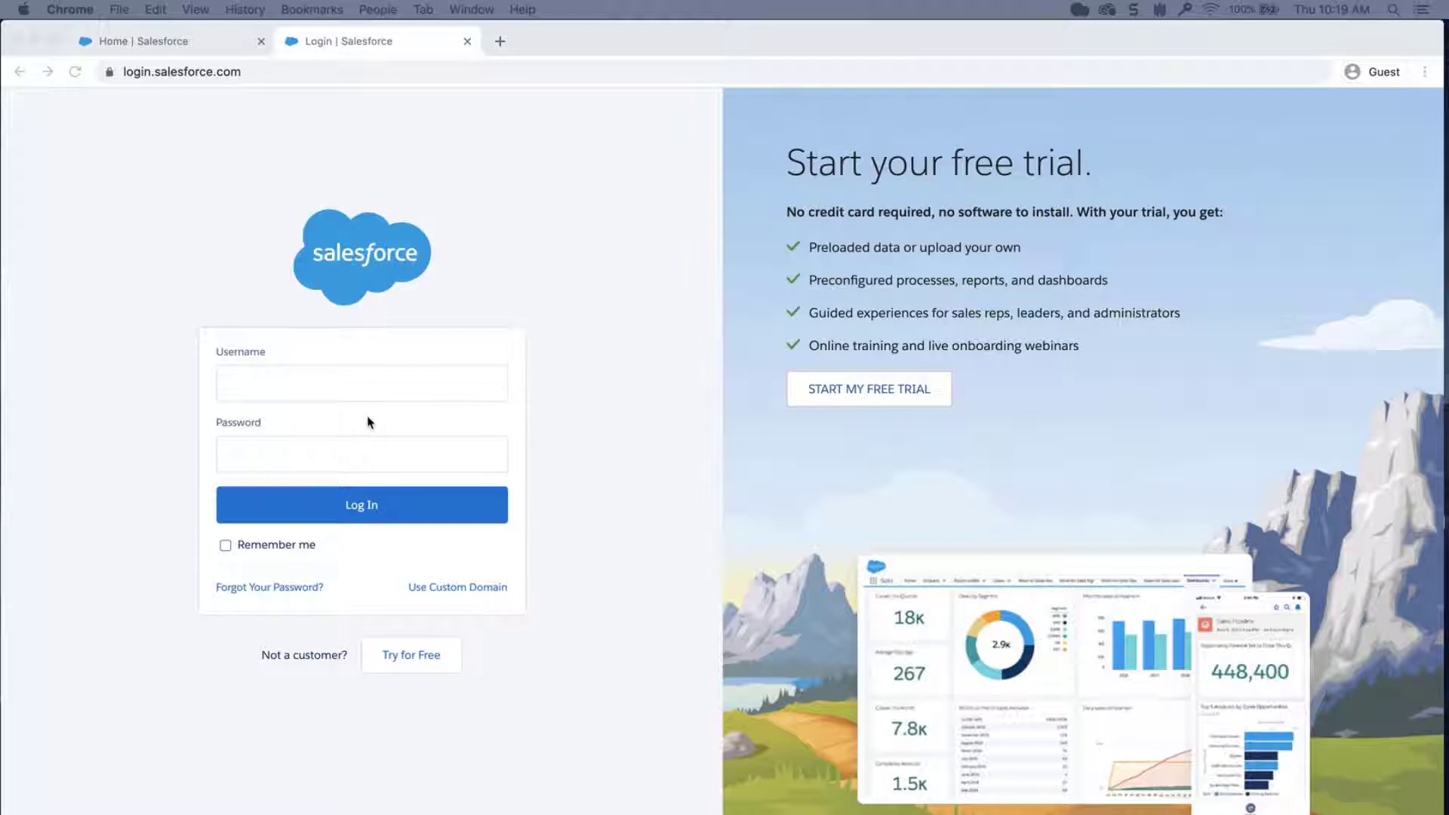
Step: Log in to the Salesforce org with the saved credentials and bring up the Setup menu
key("Return")
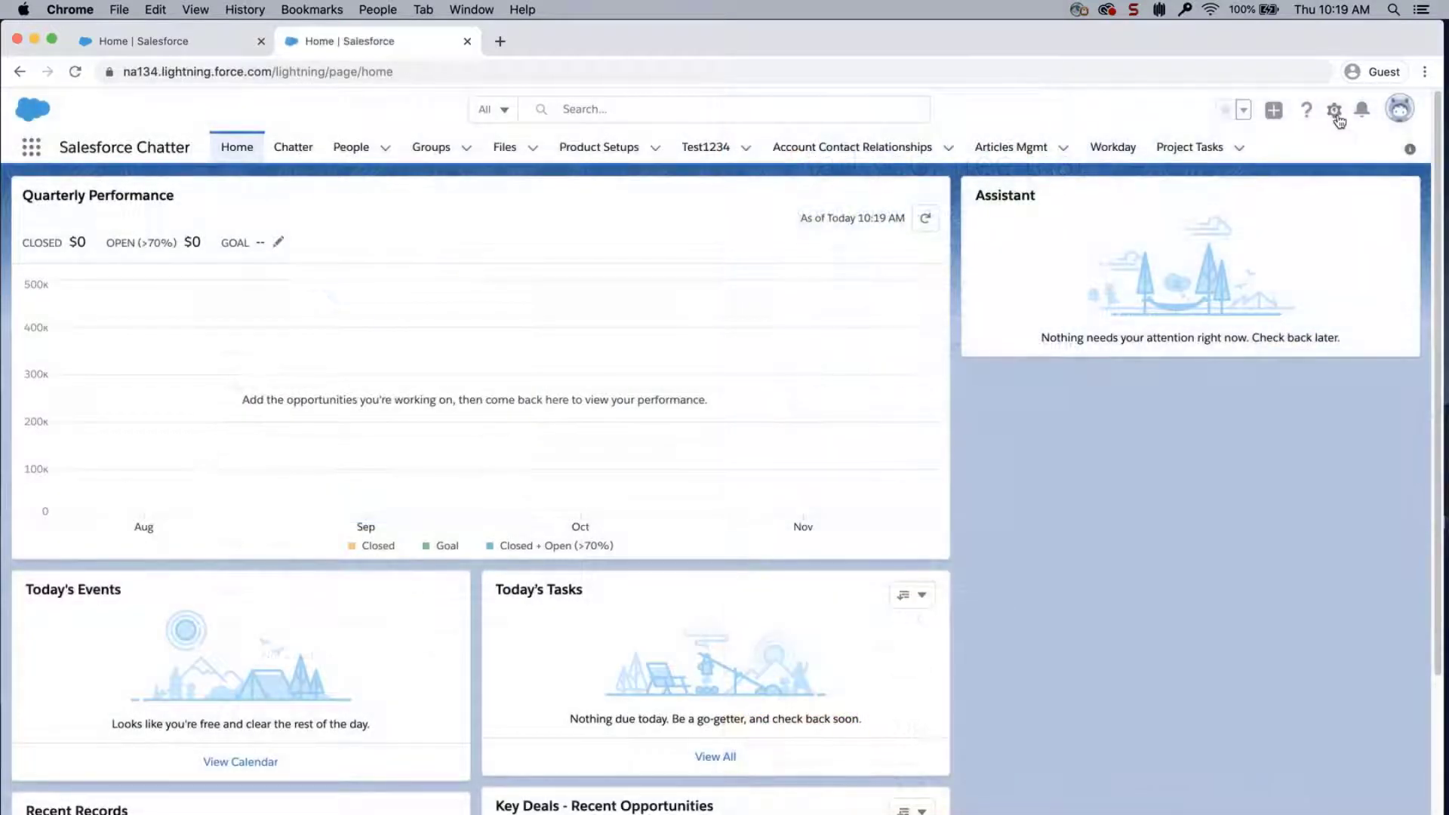
left_click(1334, 112)
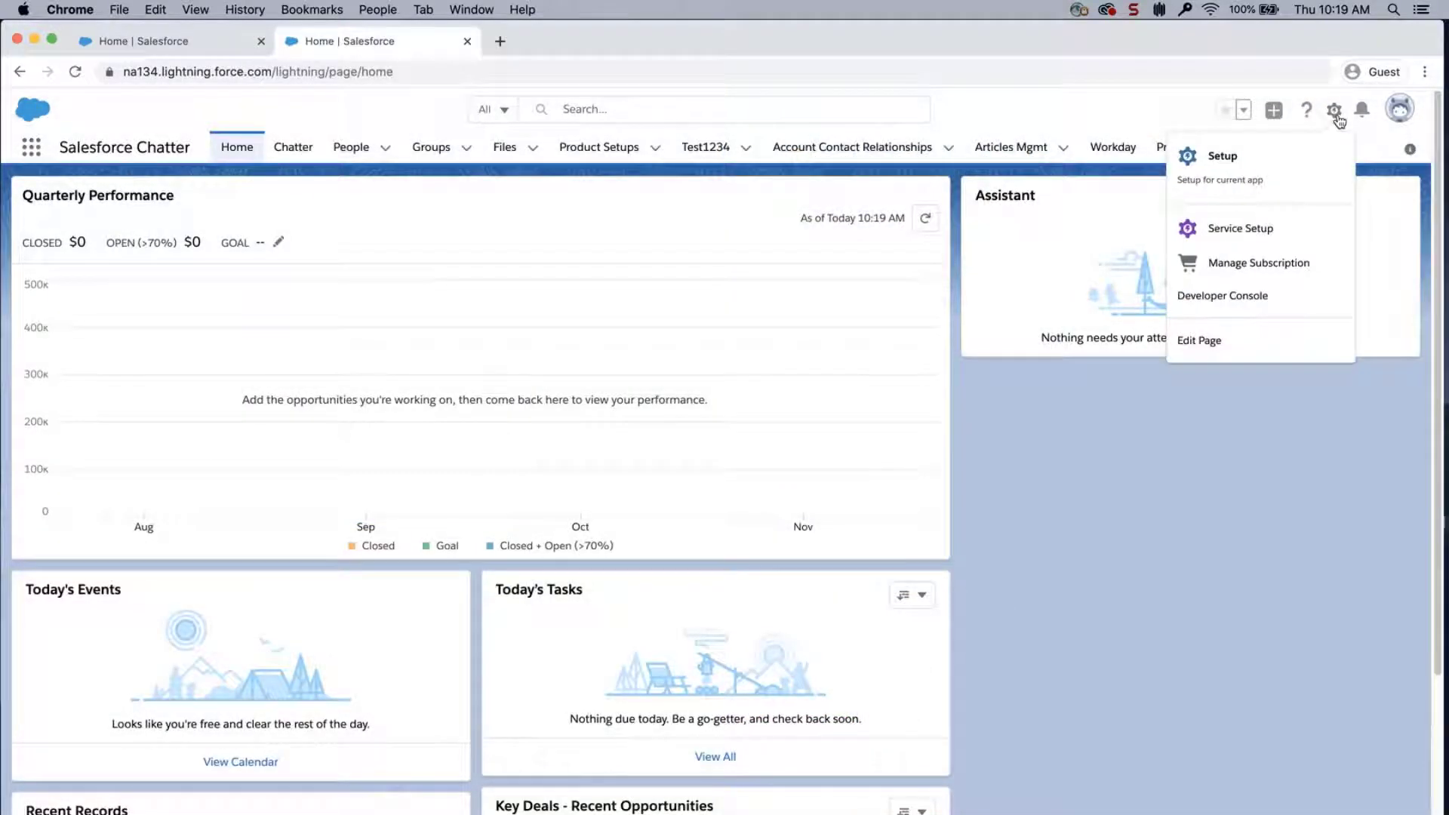
Step: Go through Object Manager to Account's Record Types and view the General record type
left_click(1274, 159)
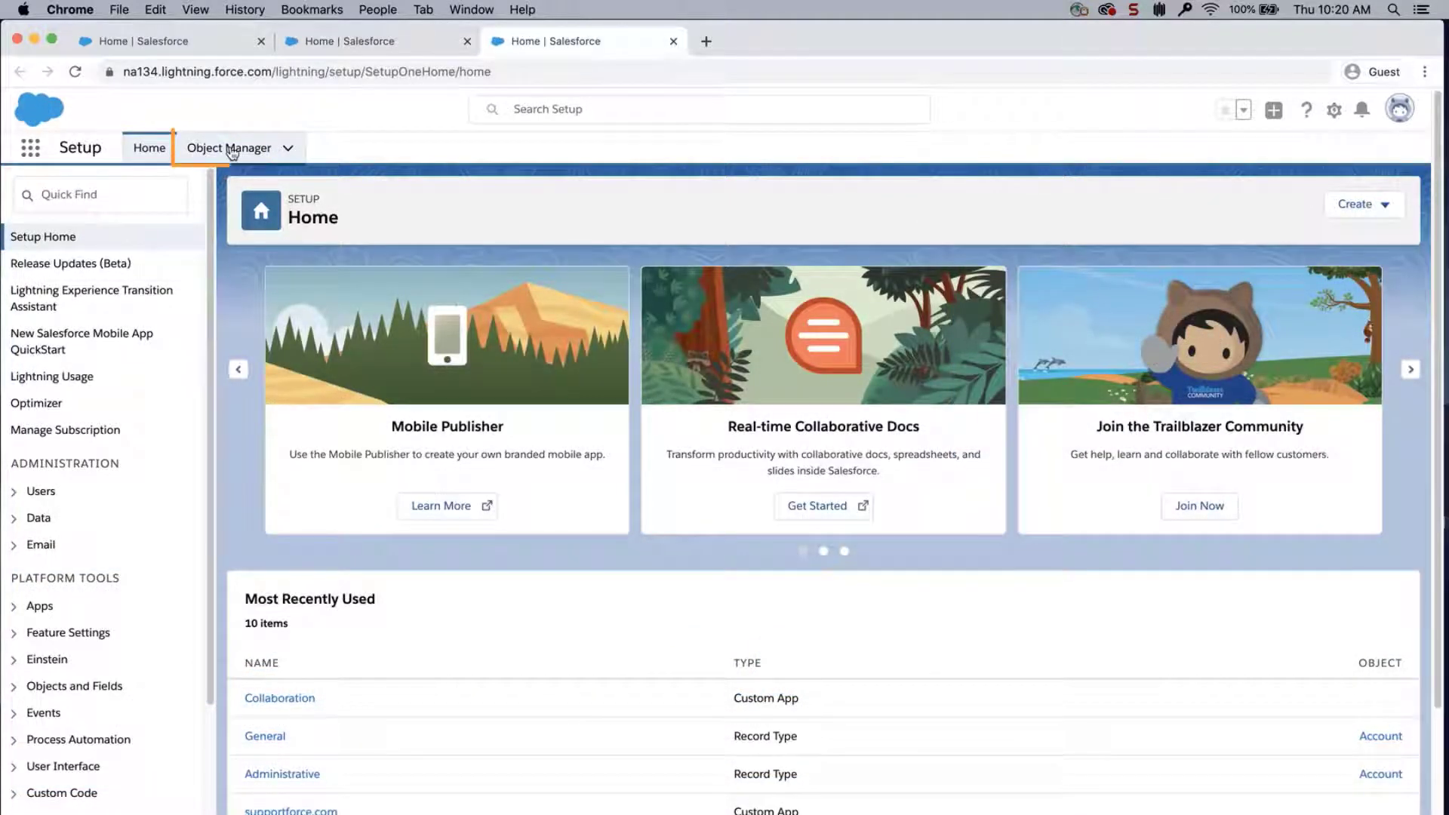
left_click(232, 150)
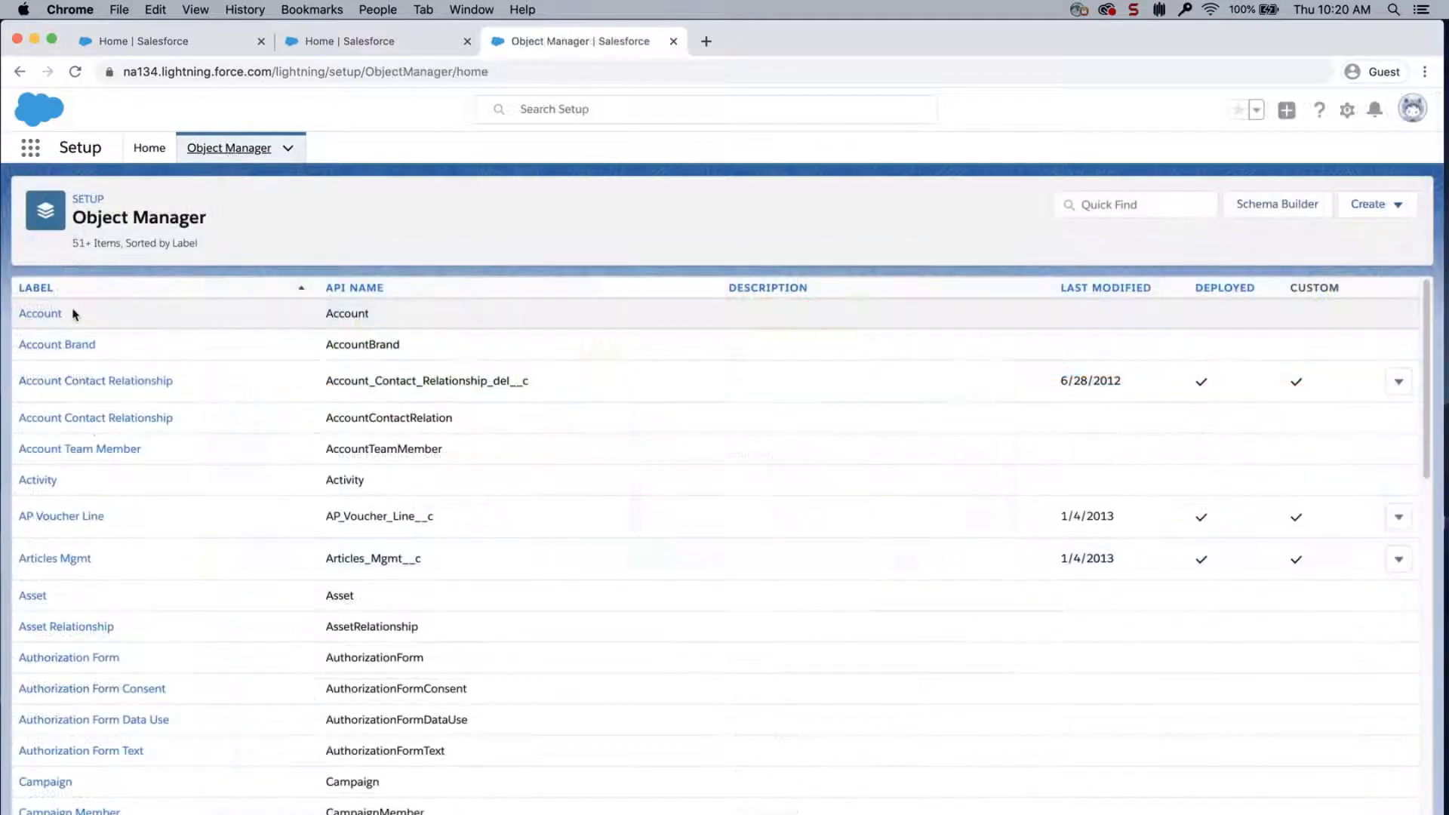
left_click(41, 315)
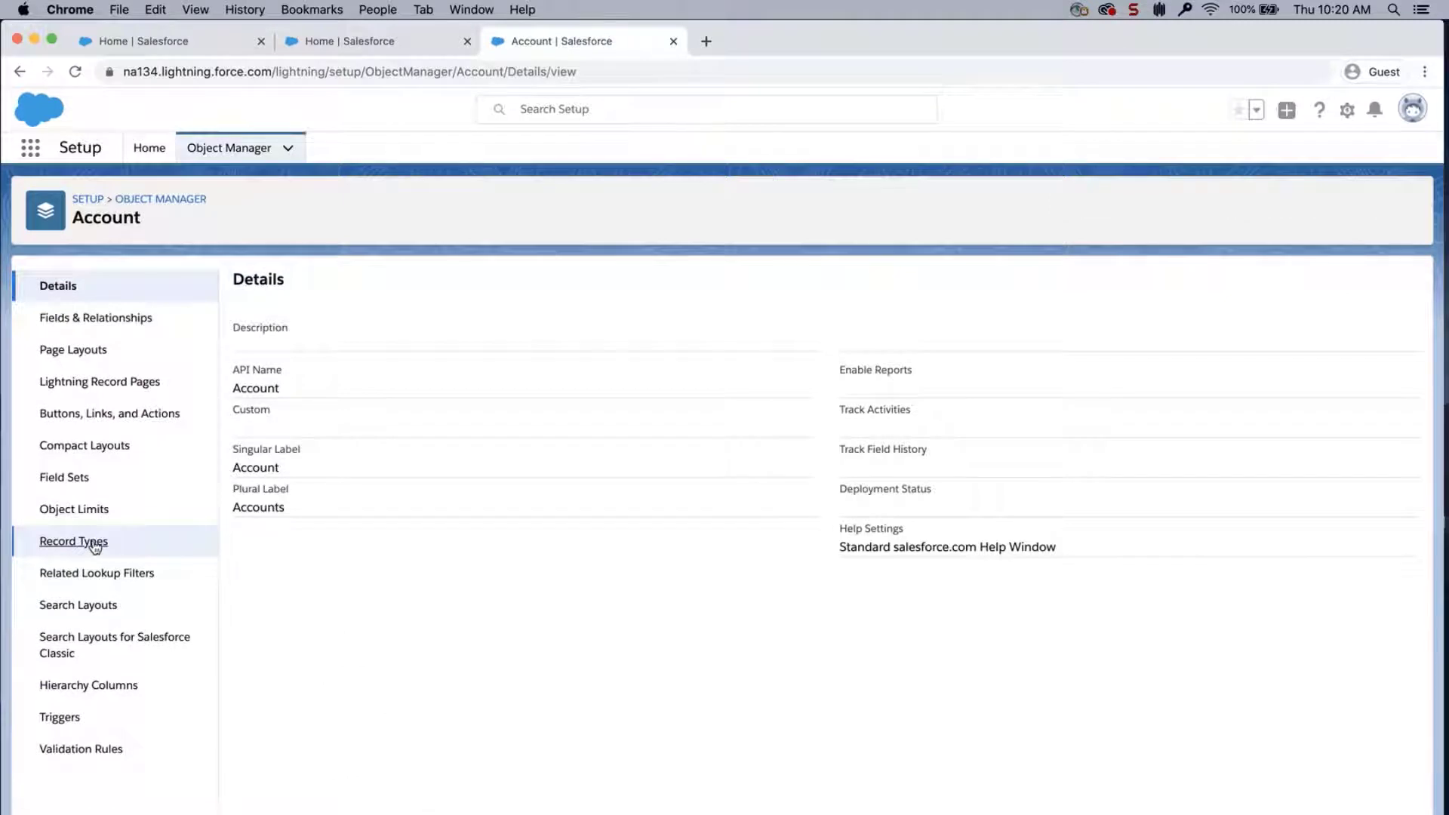
left_click(94, 542)
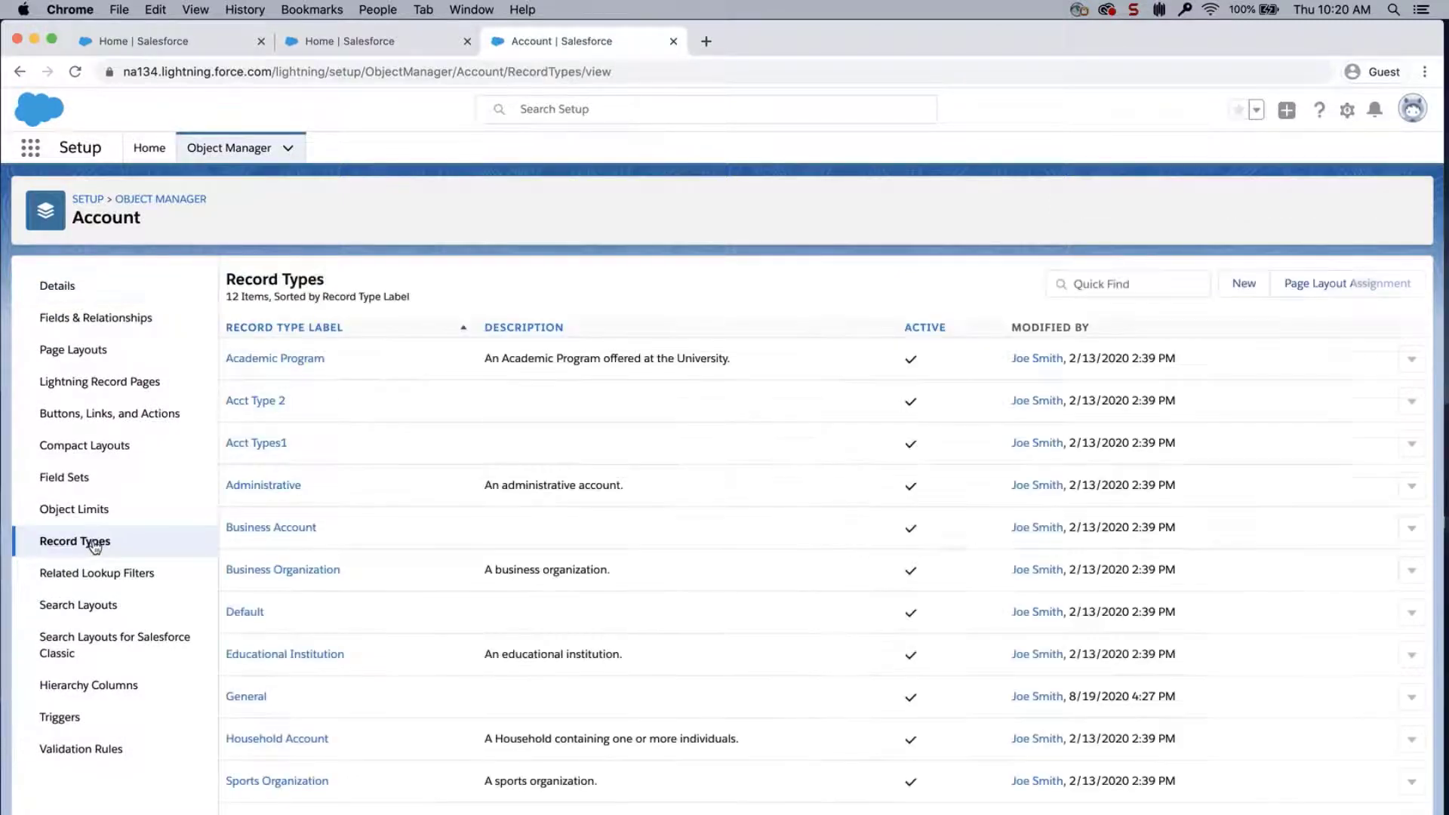
left_click(250, 698)
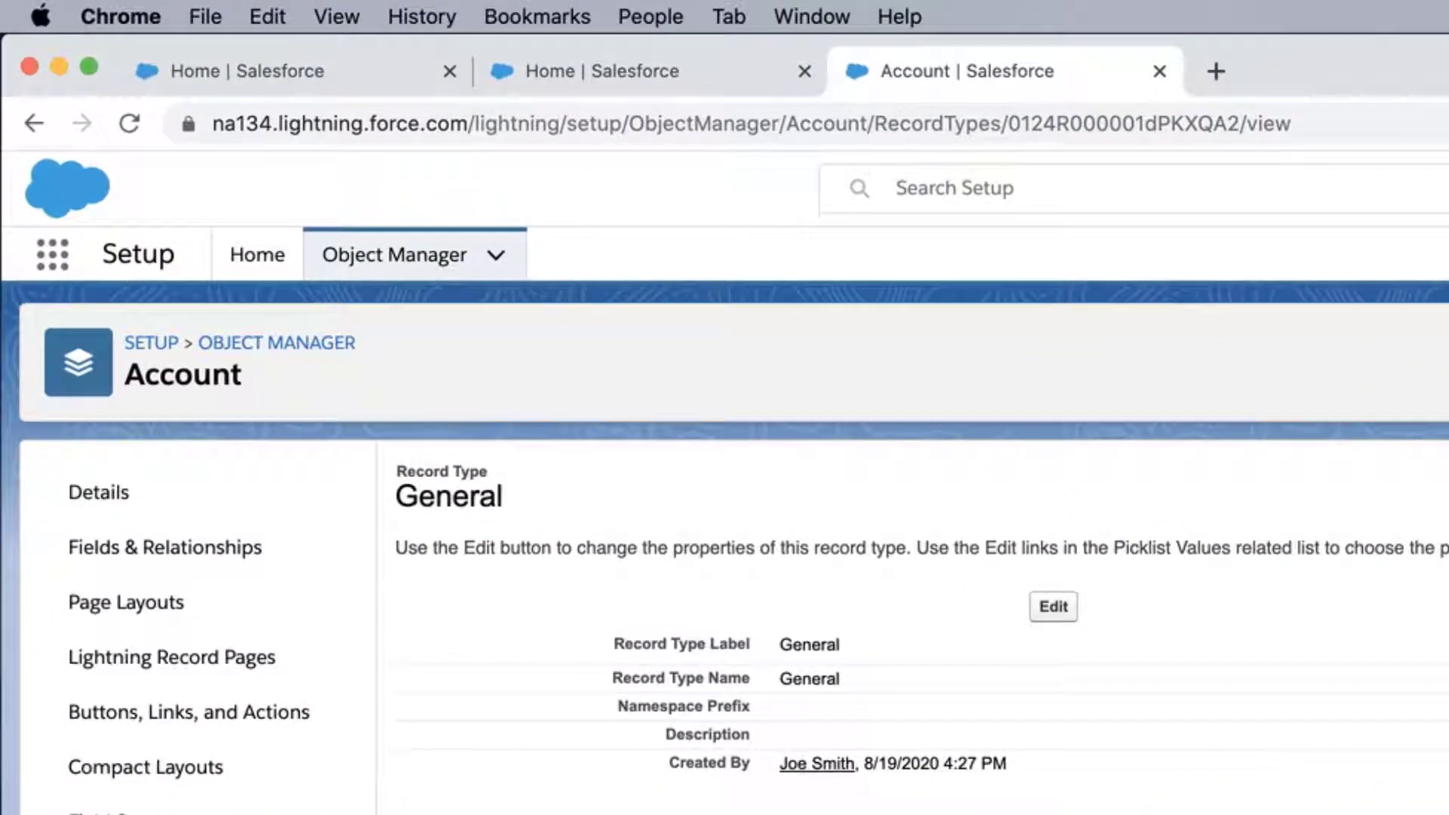
Step: Select the General record type ID 0124R000001dPKXQA2 in the page address
double_click(1064, 123)
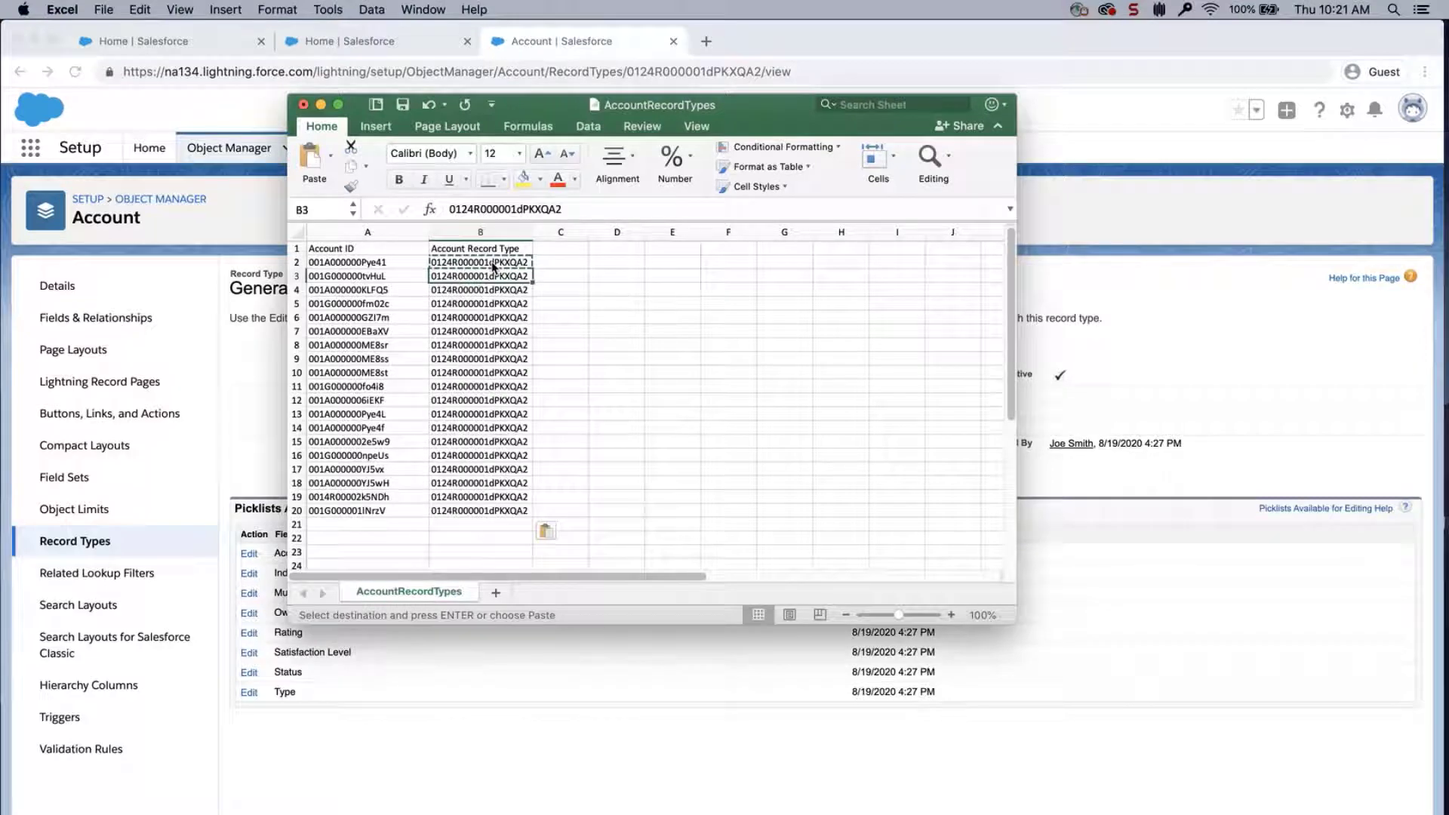
Step: Save the AccountRecordTypes sheet, keeping the CSV format
key("super+s")
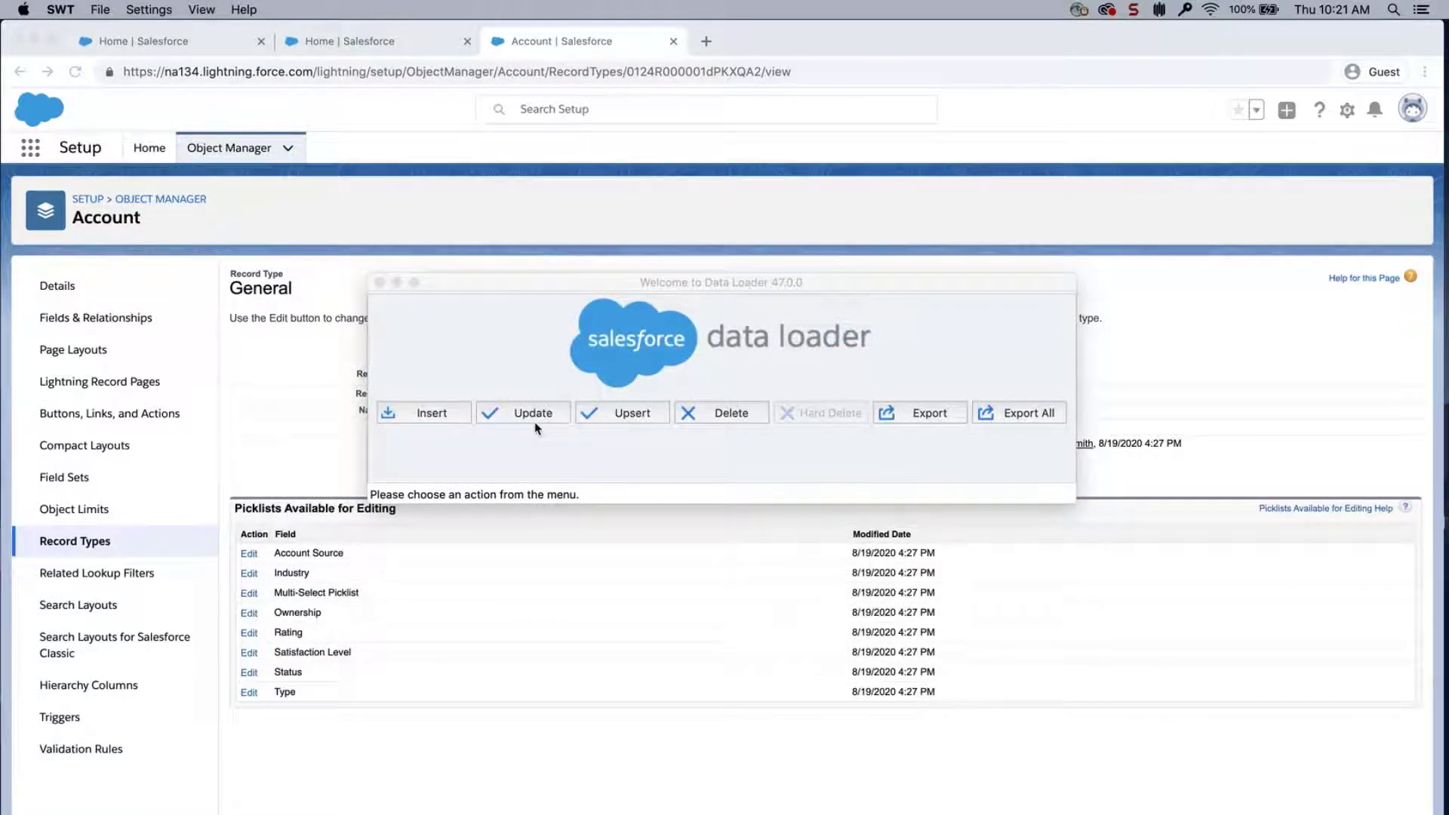
Step: Start an Update and log in to Data Loader with password authentication
left_click(534, 414)
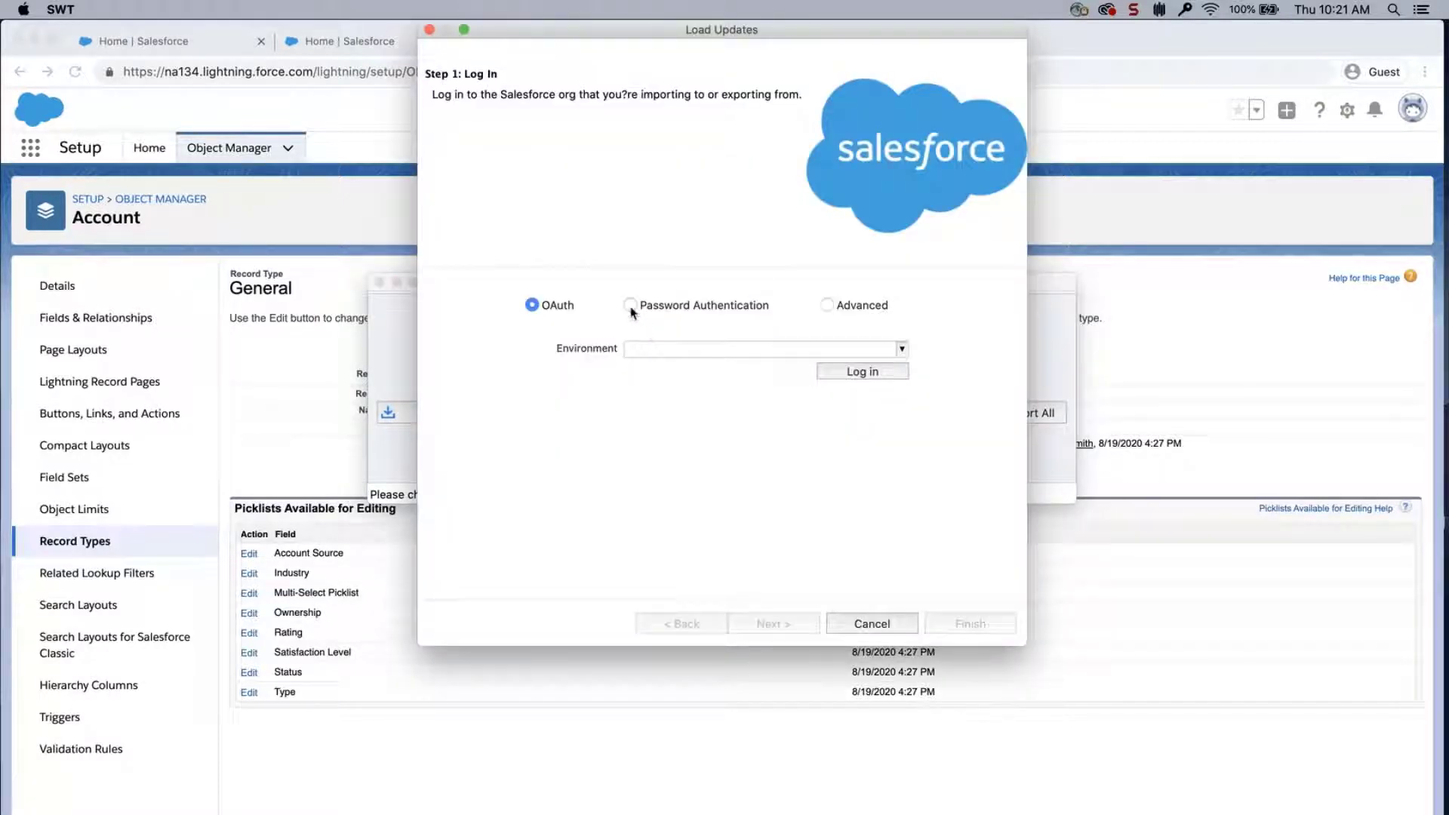
left_click(630, 304)
left_click(672, 375)
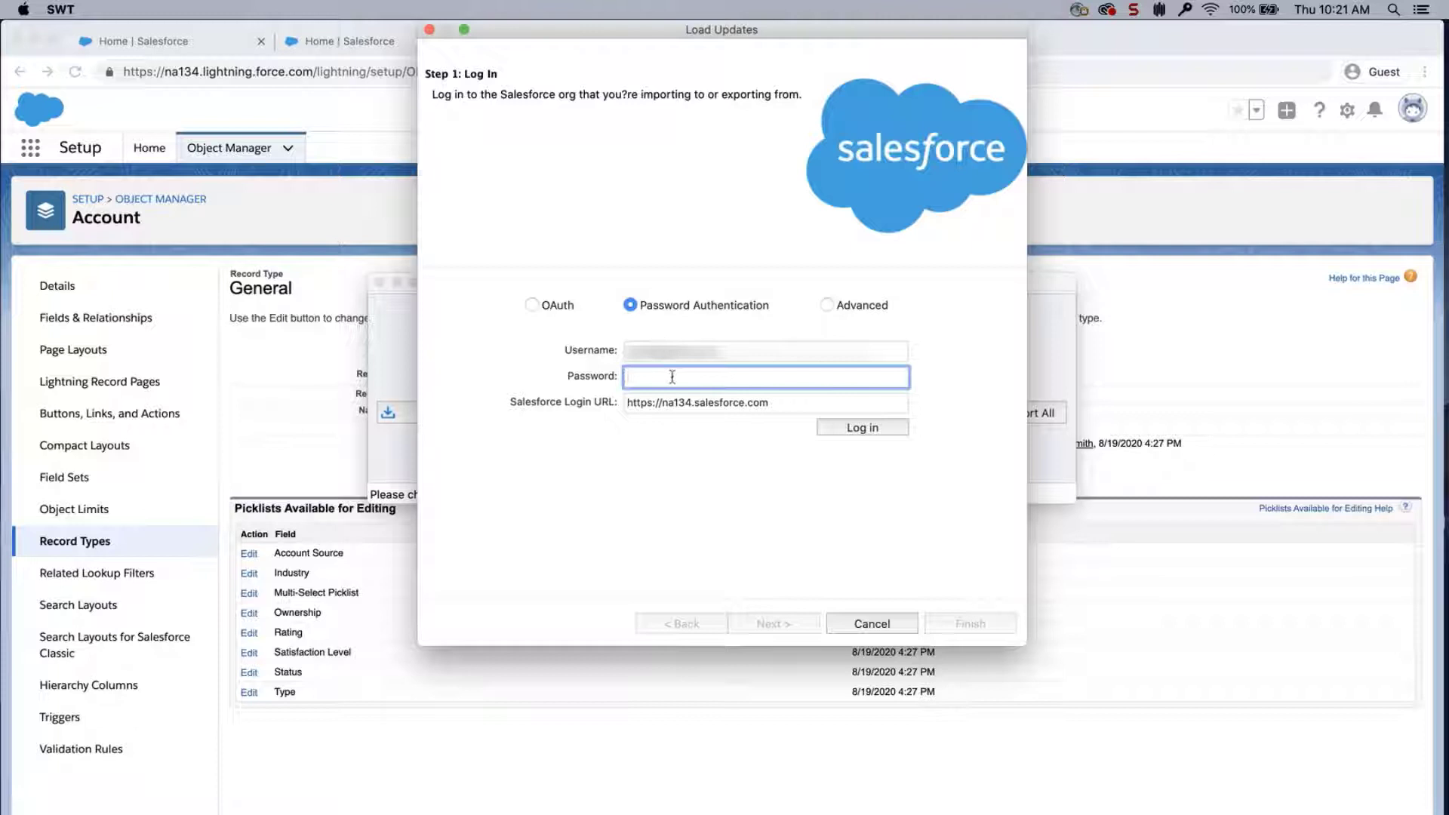
type("••••••••••")
left_click(848, 427)
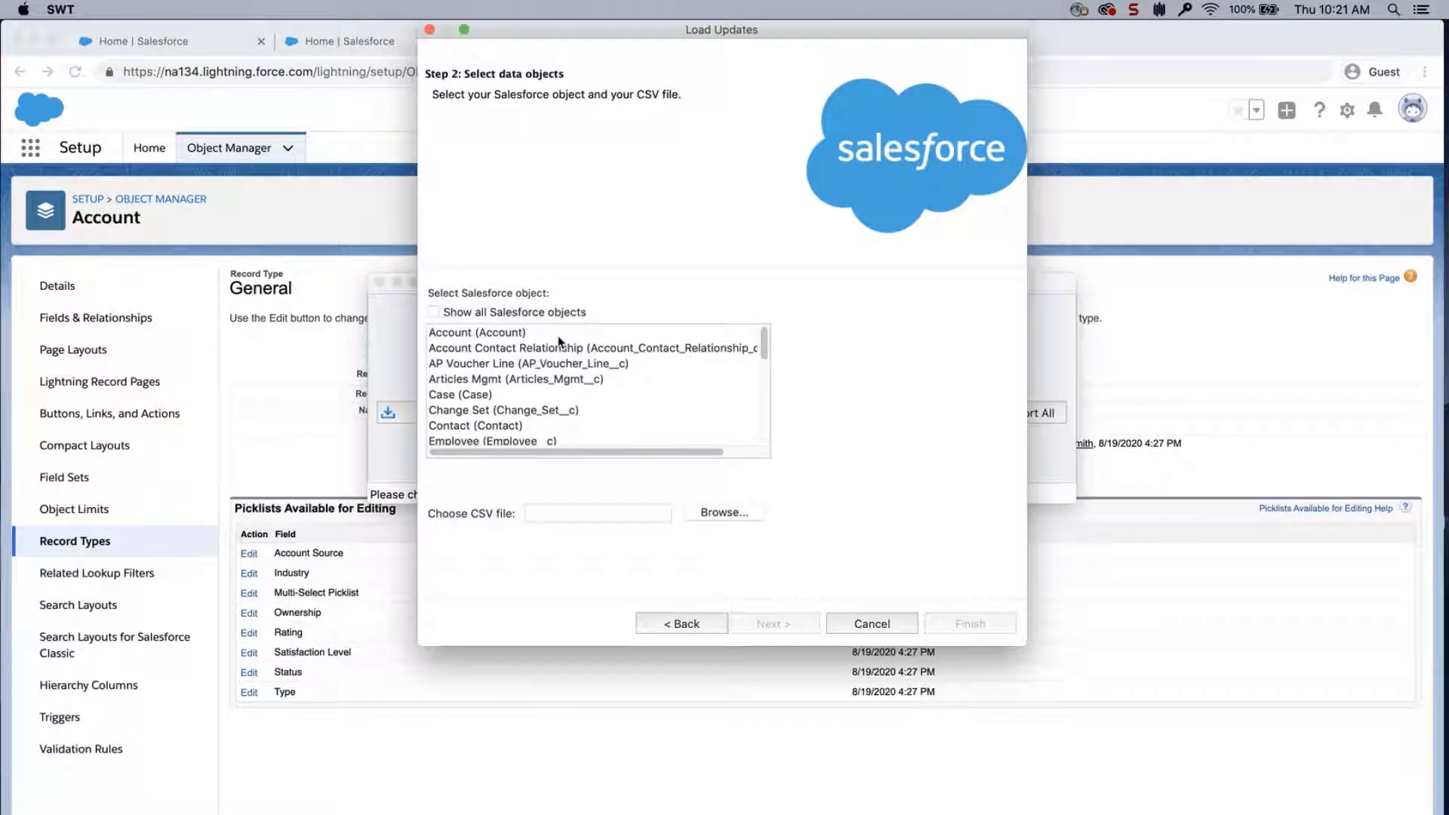
Step: Choose Account and AccountRecordTypes.csv, then acknowledge the 19 records found
left_click(559, 336)
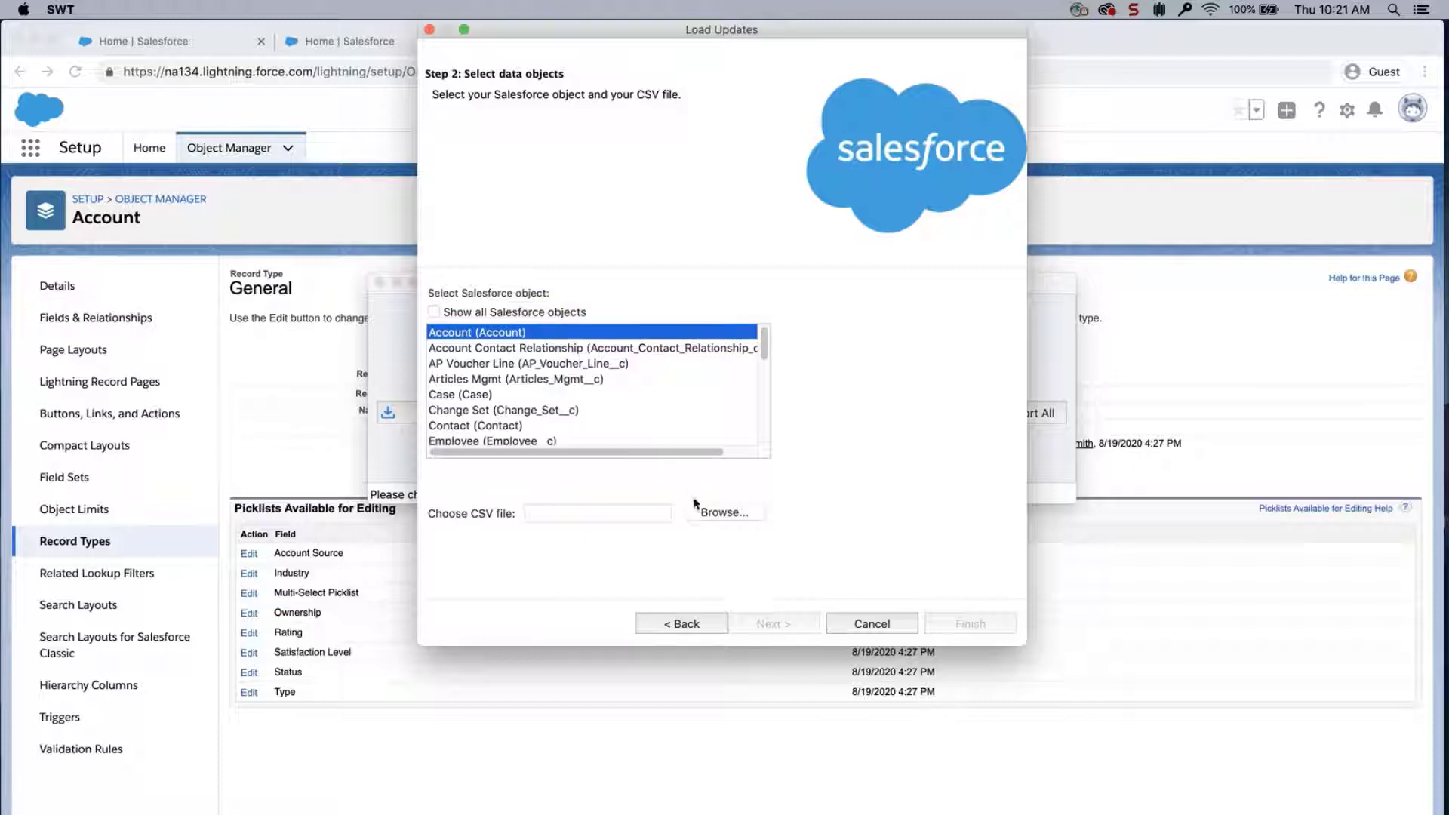
left_click(709, 517)
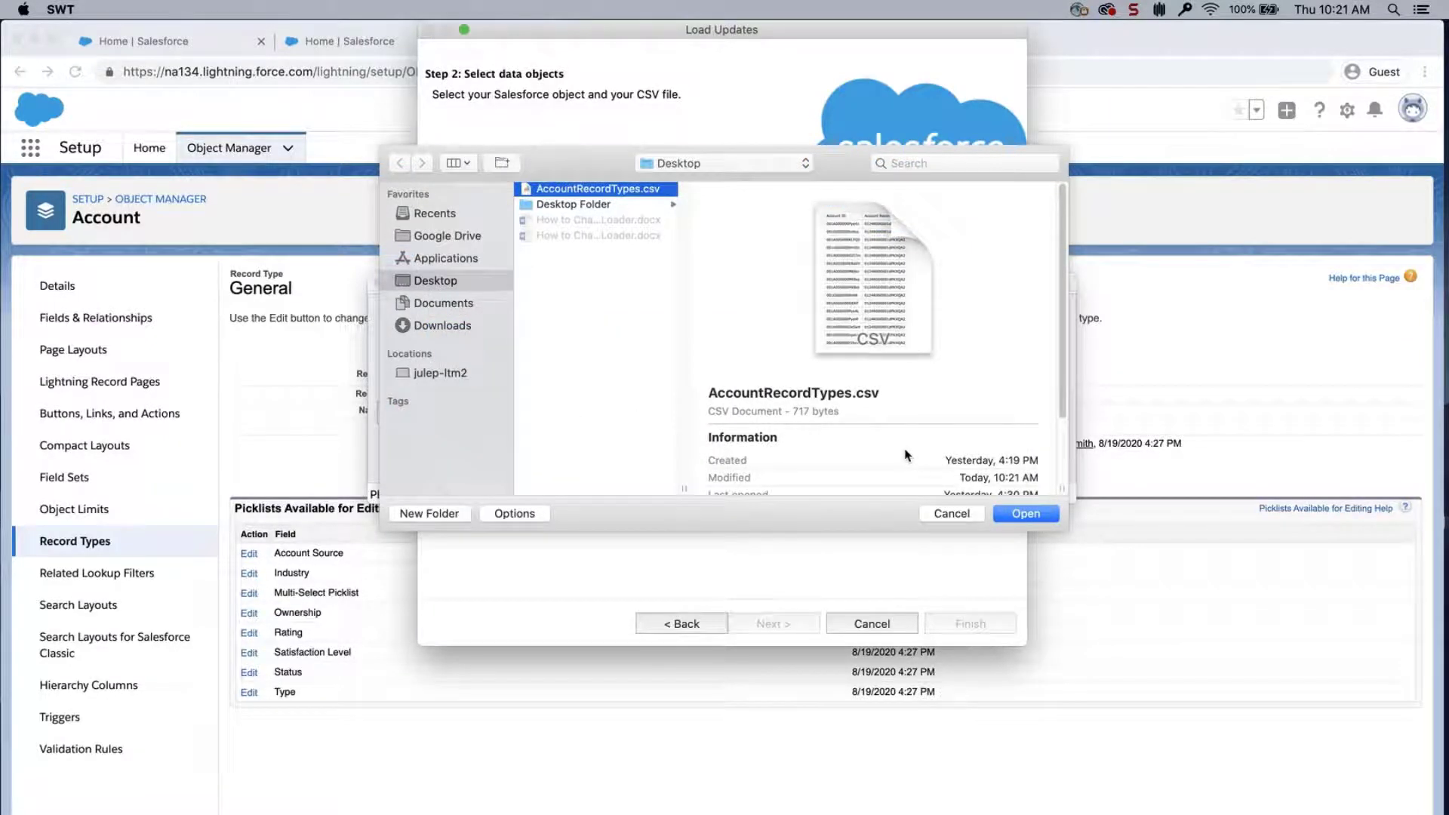
left_click(1033, 520)
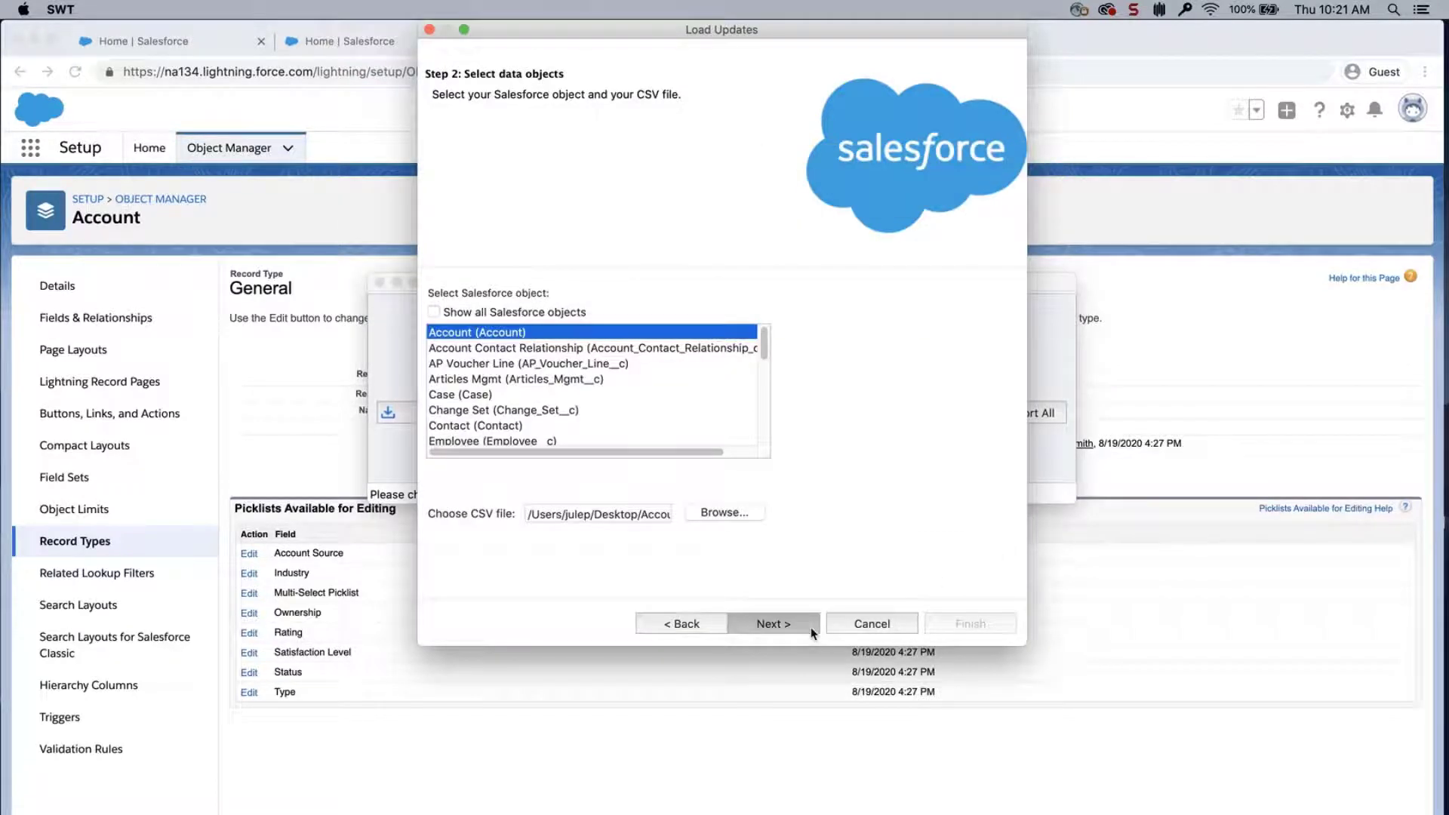
left_click(812, 633)
left_click(385, 191)
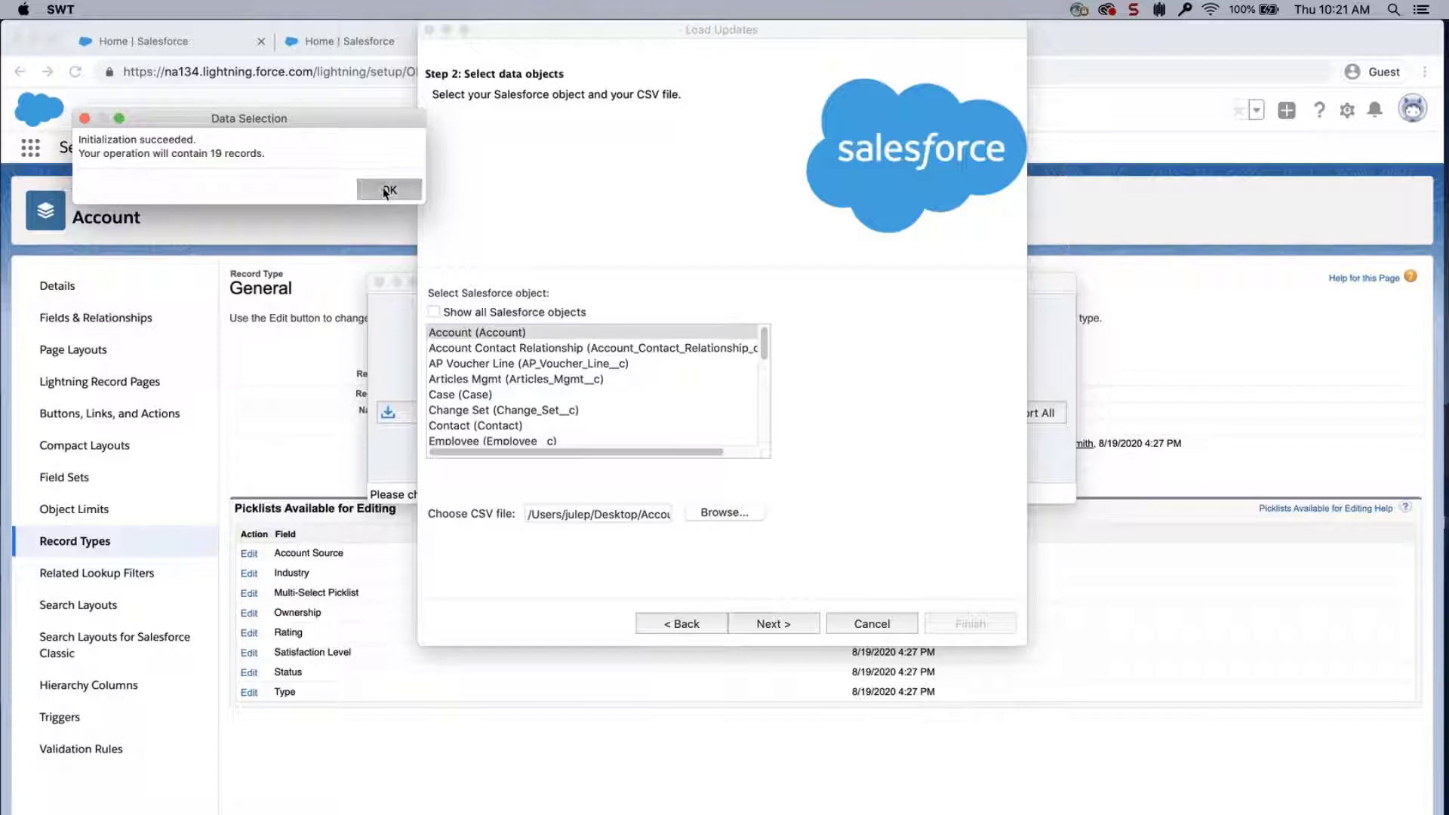
Step: In the mapping editor, drag Id onto Account ID and RecordTypeId onto Account Record Type
left_click(590, 299)
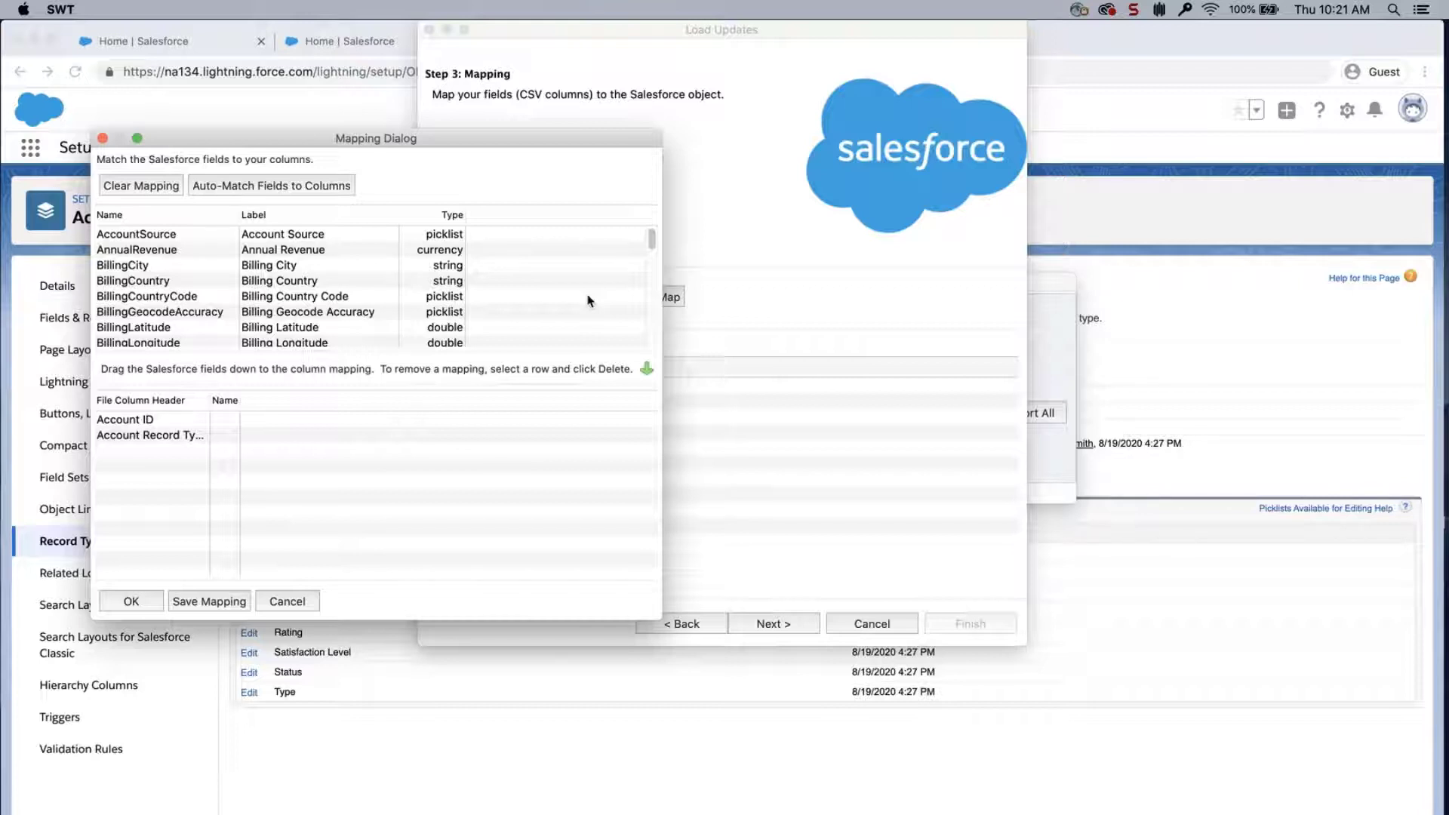
left_click(332, 189)
left_click_drag(651, 240, 640, 280)
left_click_drag(313, 266, 234, 420)
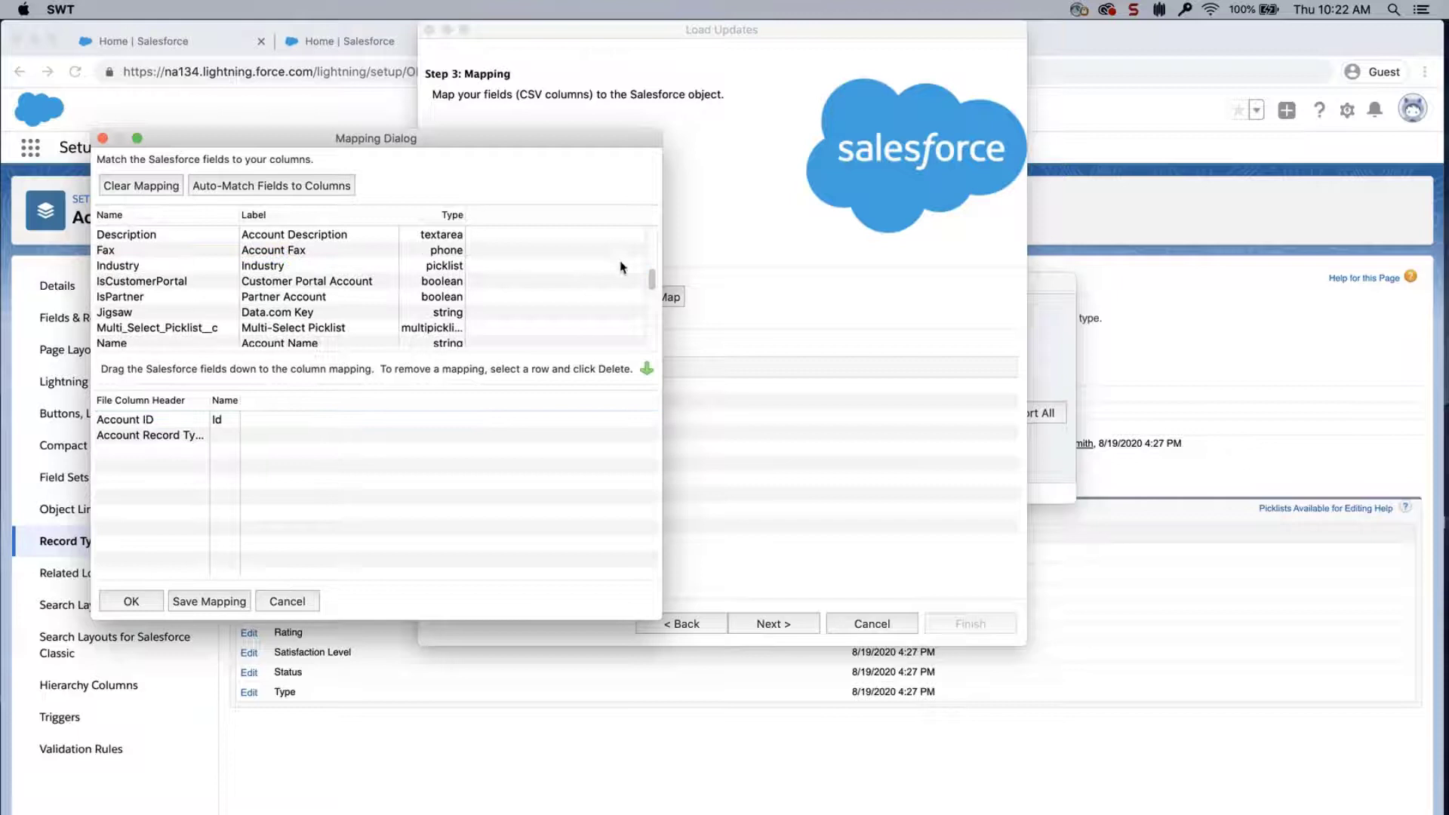
left_click_drag(651, 281, 650, 300)
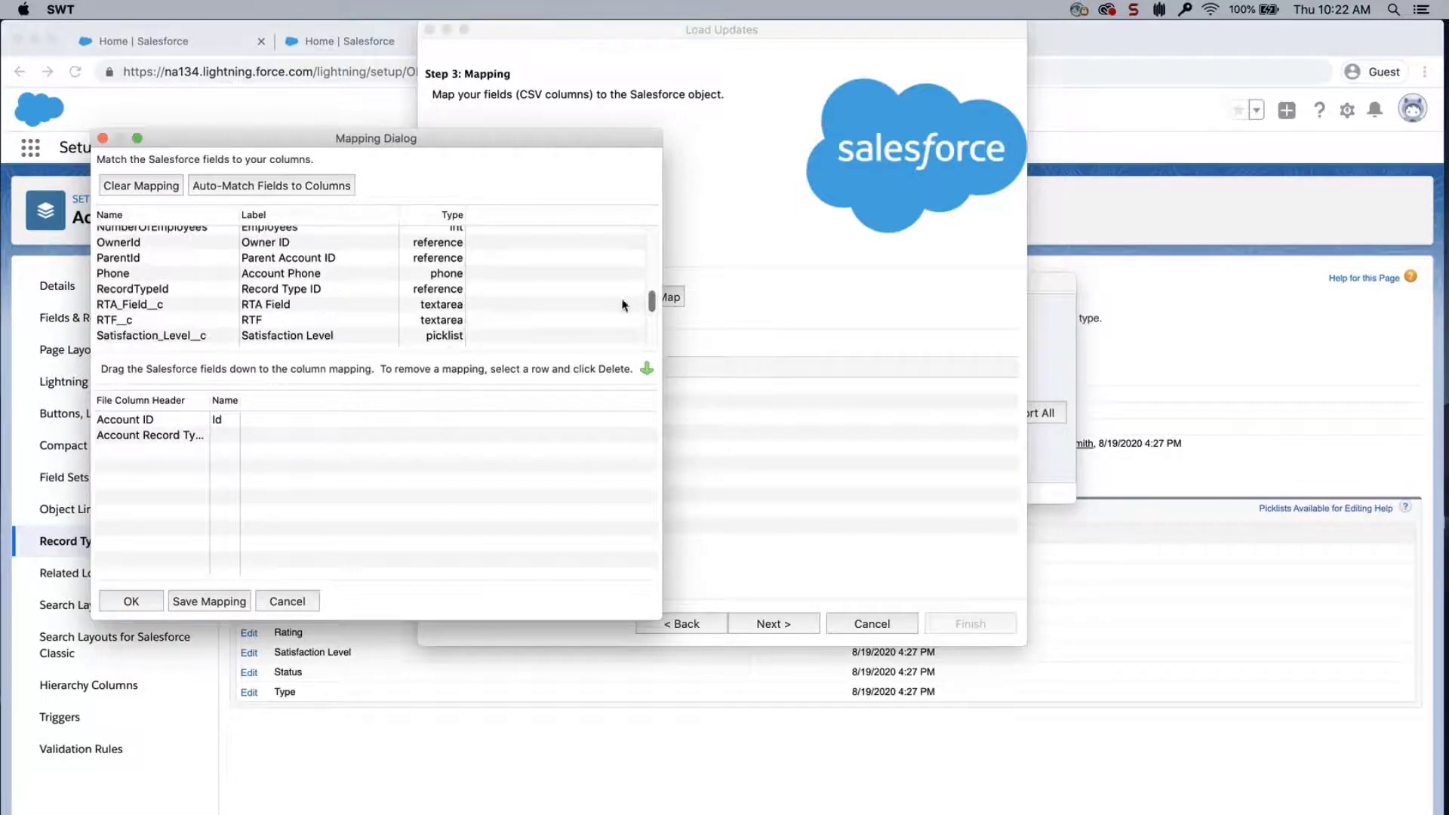
left_click(268, 289)
left_click_drag(268, 288, 237, 438)
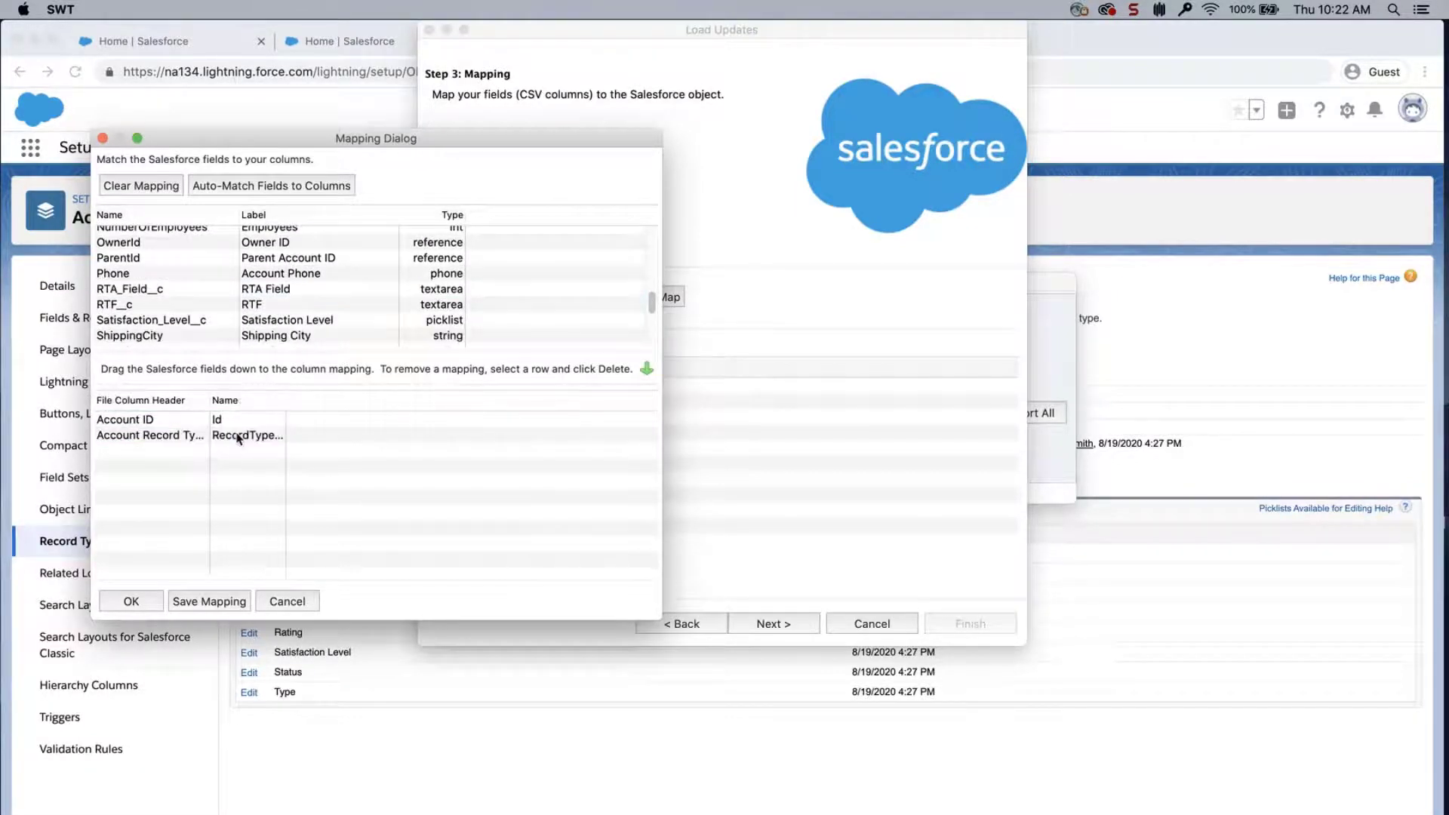
left_click(130, 604)
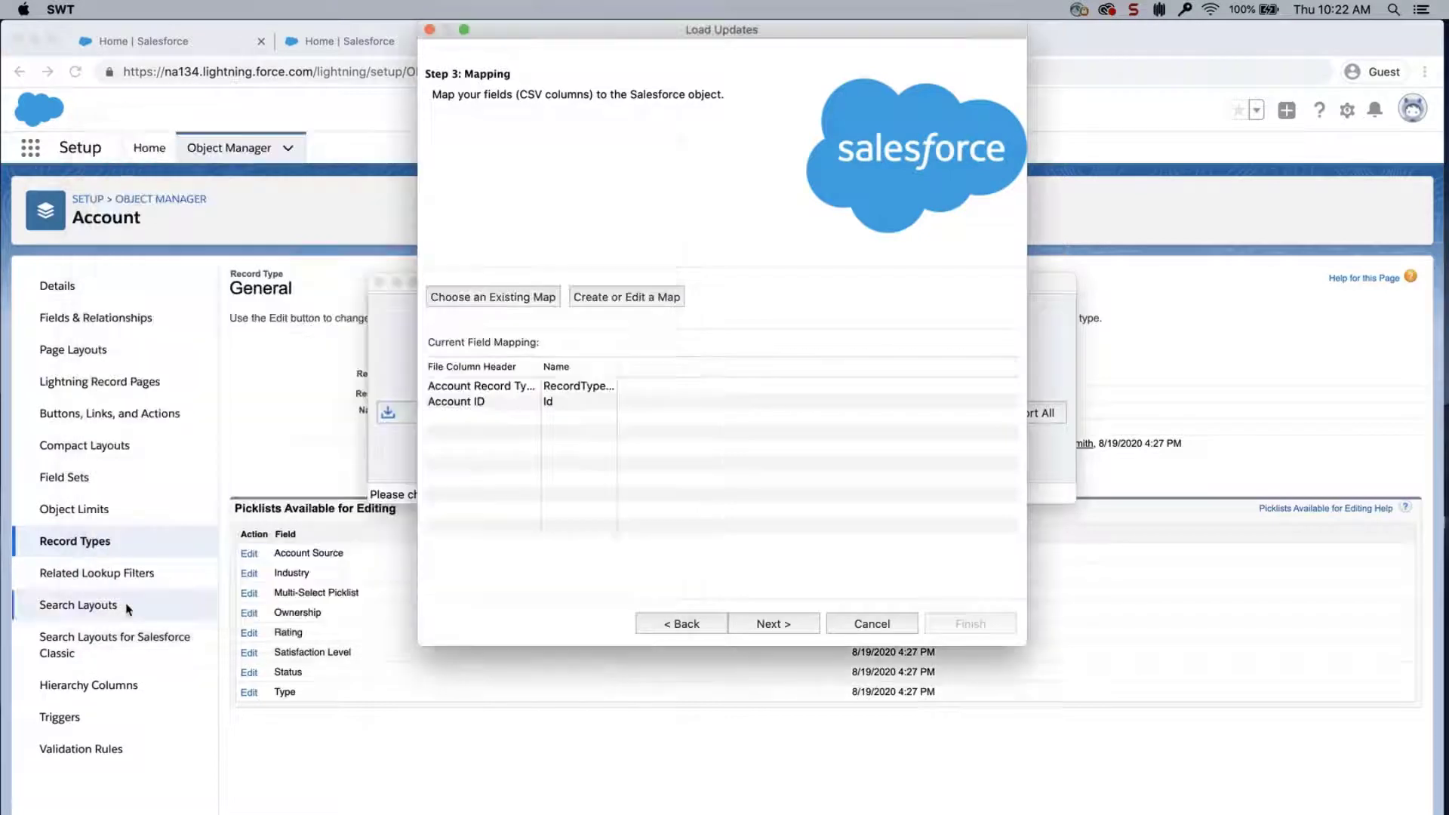
Step: Run the update and confirm the warning, giving 19 successes and 0 errors
left_click(763, 625)
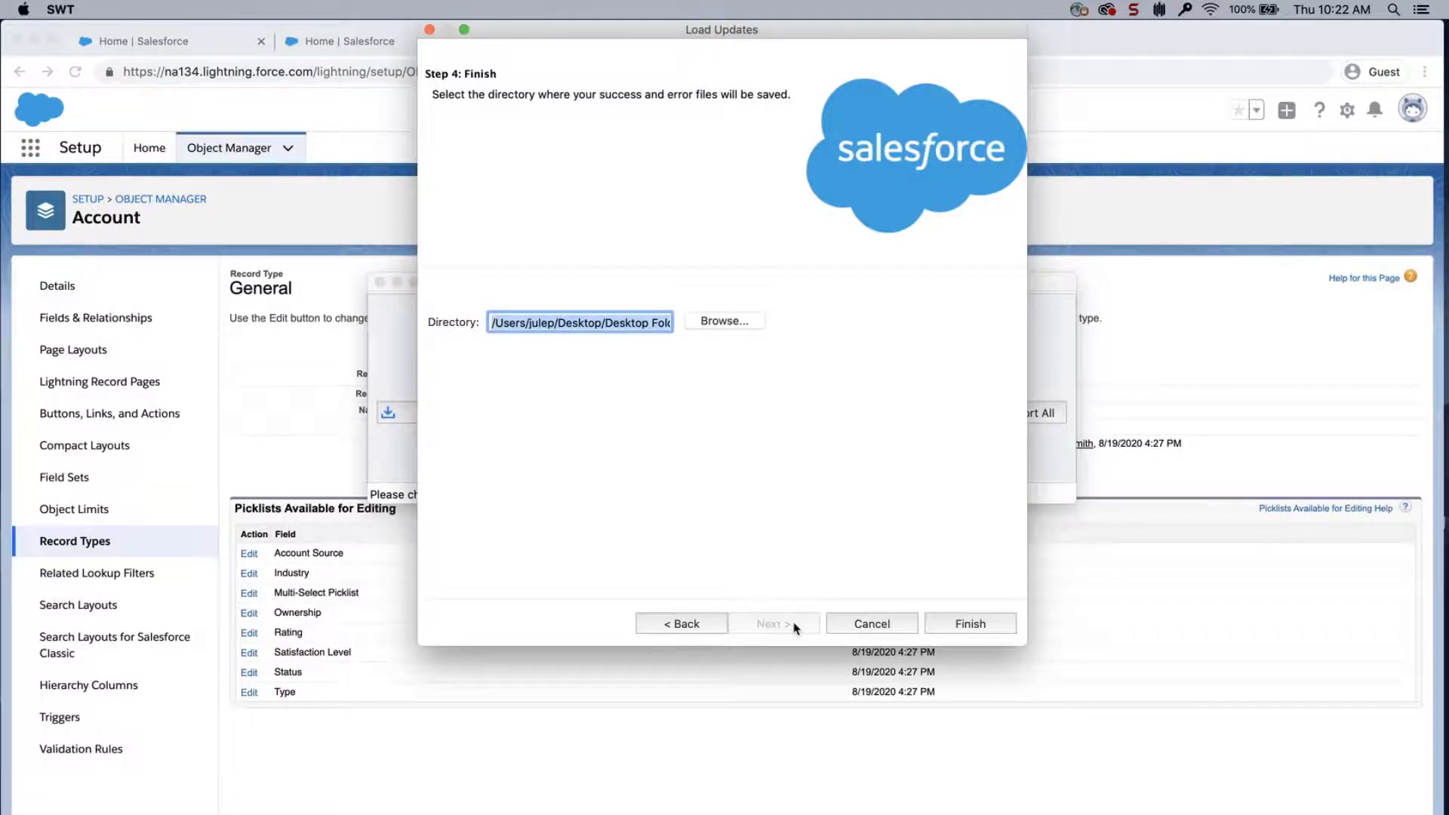
left_click(938, 628)
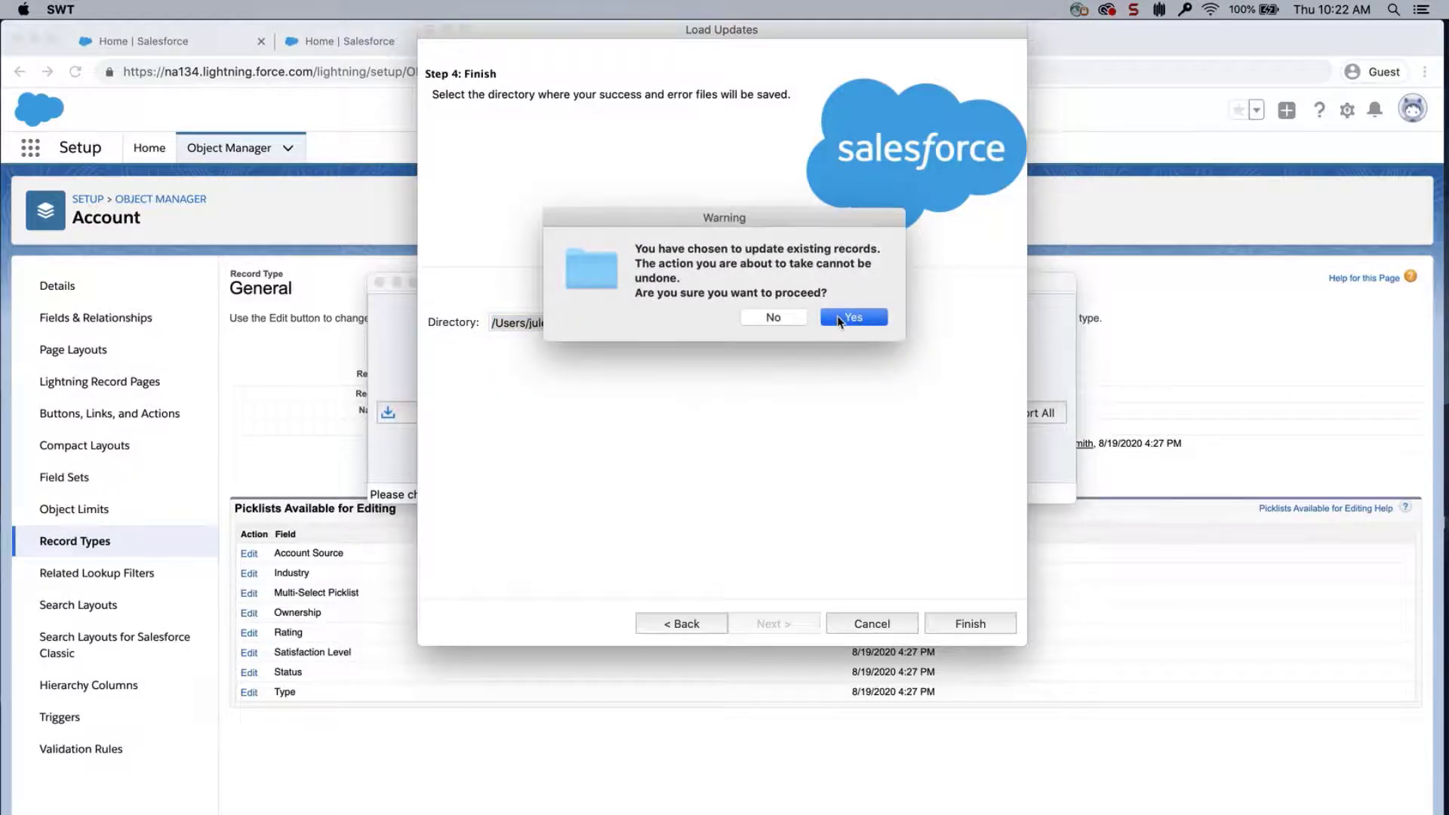
left_click(851, 317)
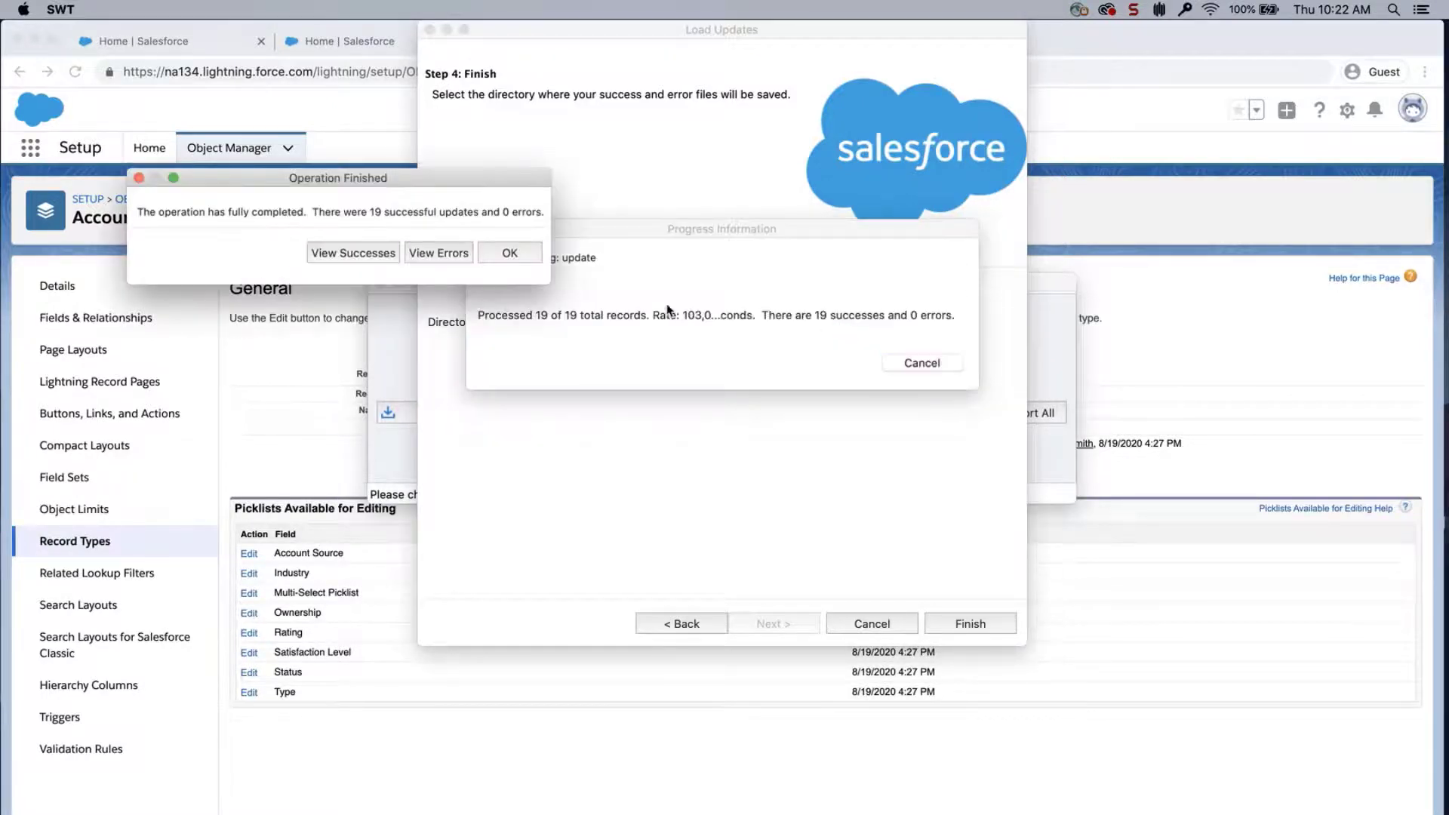